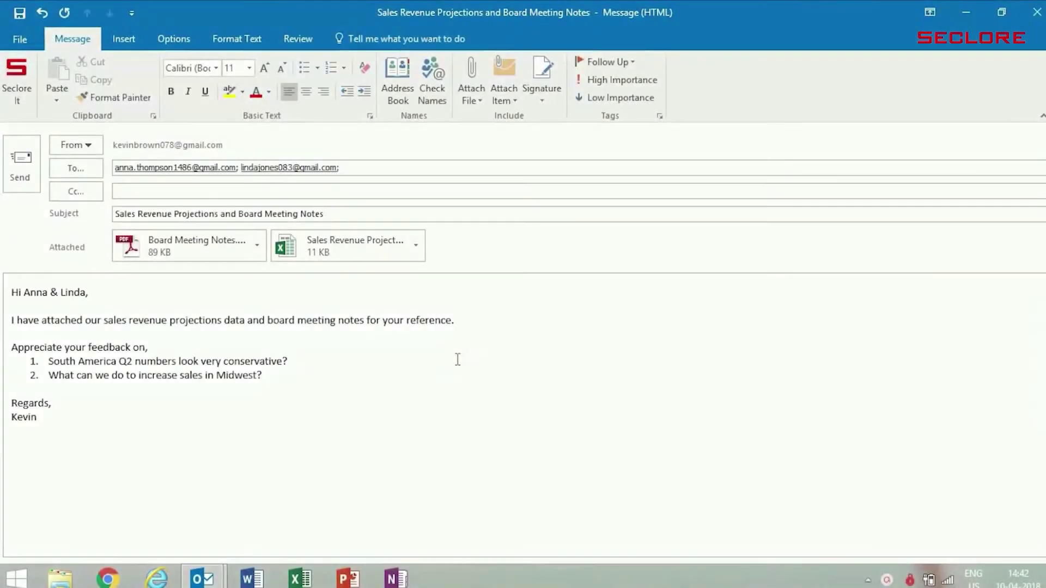
Step: Apply Seclore protection with Read/Edit rights, Confidential classification, protected body and expiry on 31 Oct 2018
{"action": "left_click", "coordinate": [20, 95]}
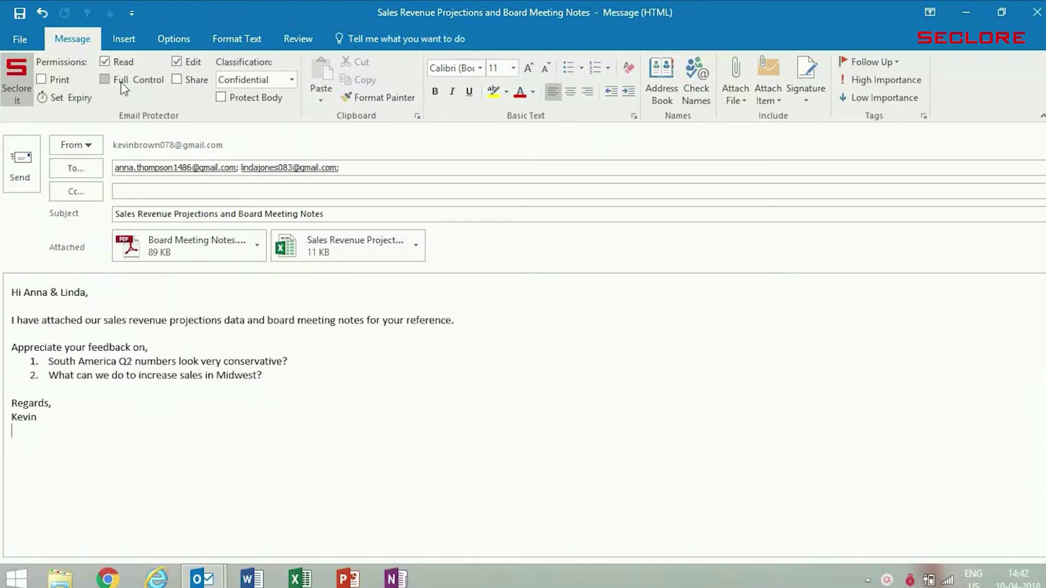
{"action": "left_click", "coordinate": [71, 98]}
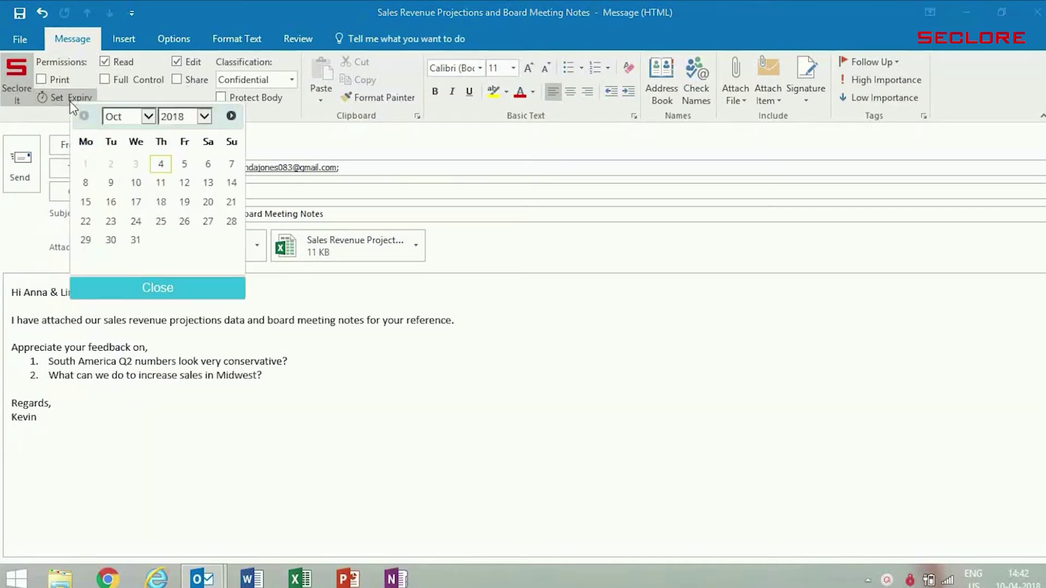
{"action": "left_click", "coordinate": [135, 240]}
{"action": "left_click", "coordinate": [294, 80]}
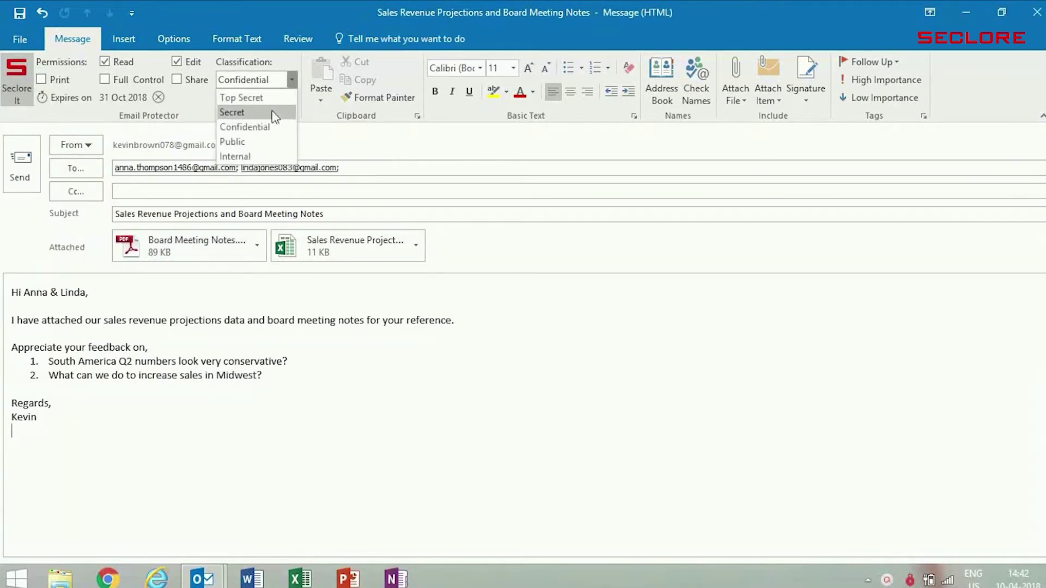
{"action": "left_click", "coordinate": [257, 129]}
{"action": "left_click", "coordinate": [222, 97]}
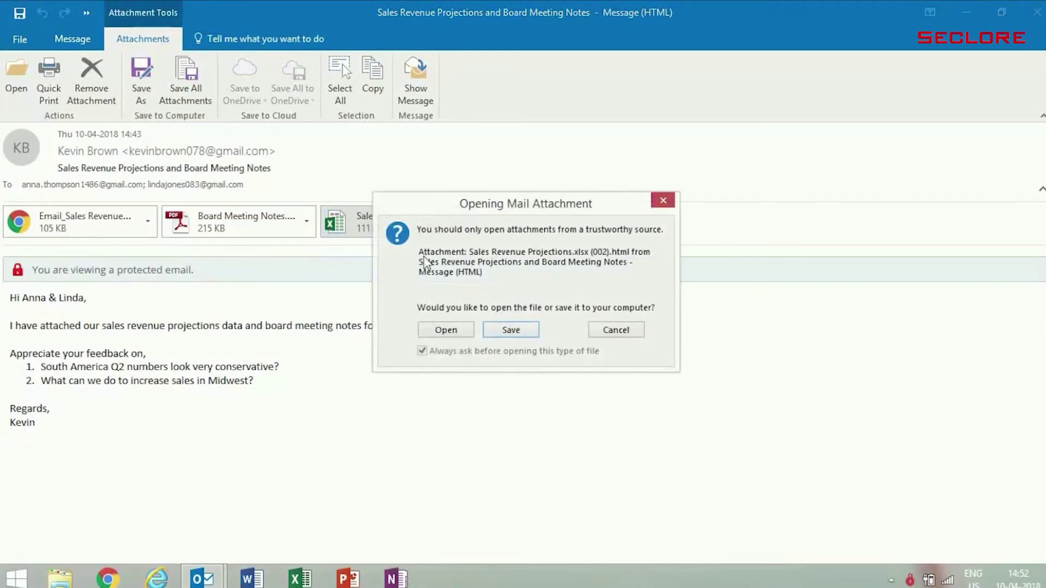
Step: Open the Sales Revenue Projections spreadsheet attachment from the protected email
{"action": "left_click", "coordinate": [446, 330]}
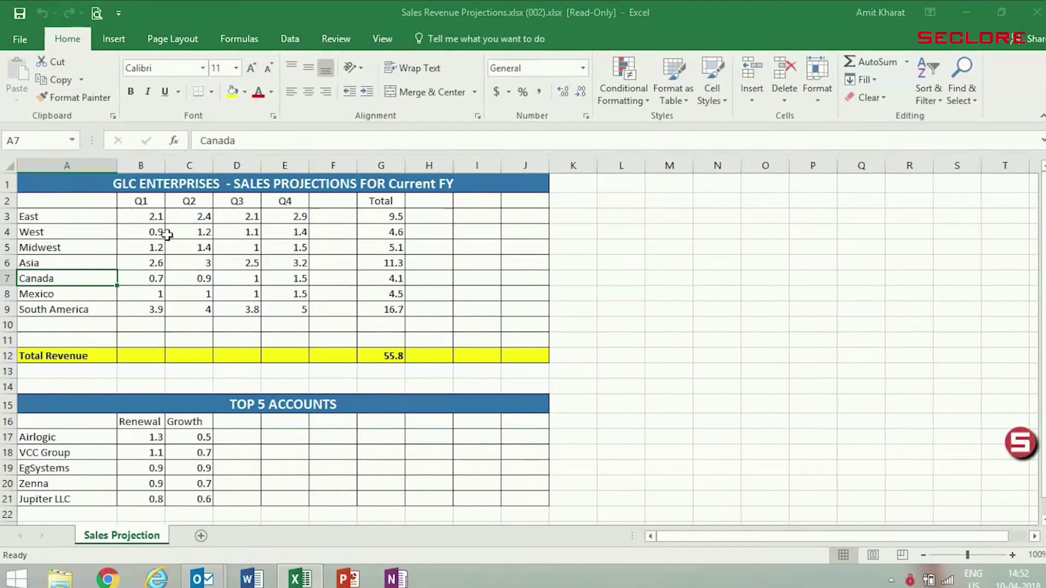
Step: Check the file's Seclore permissions, then attempt printing the spreadsheet, which is refused as unauthorized
{"action": "left_click", "coordinate": [1019, 456]}
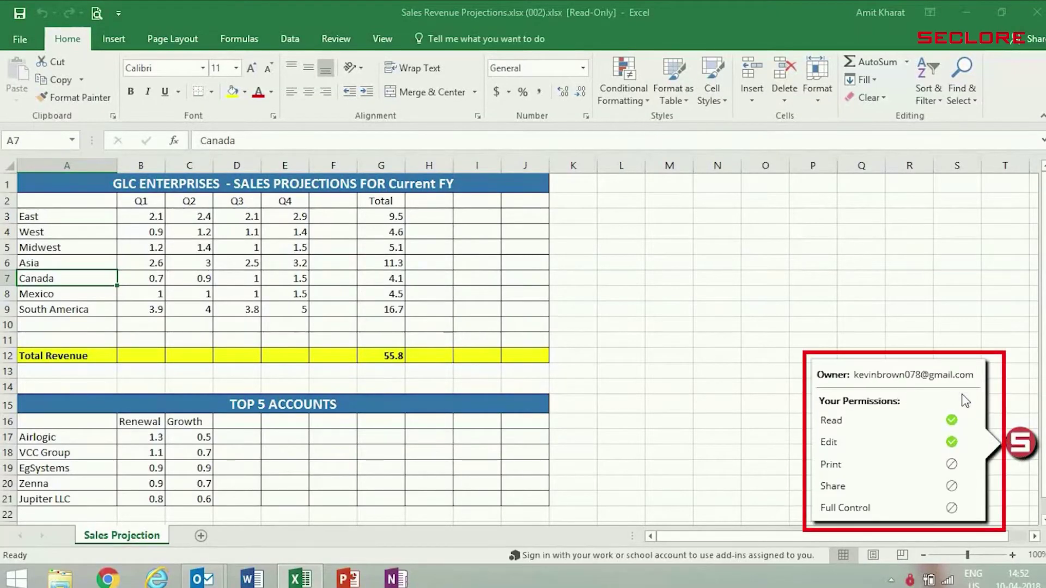
{"action": "left_click", "coordinate": [1011, 437]}
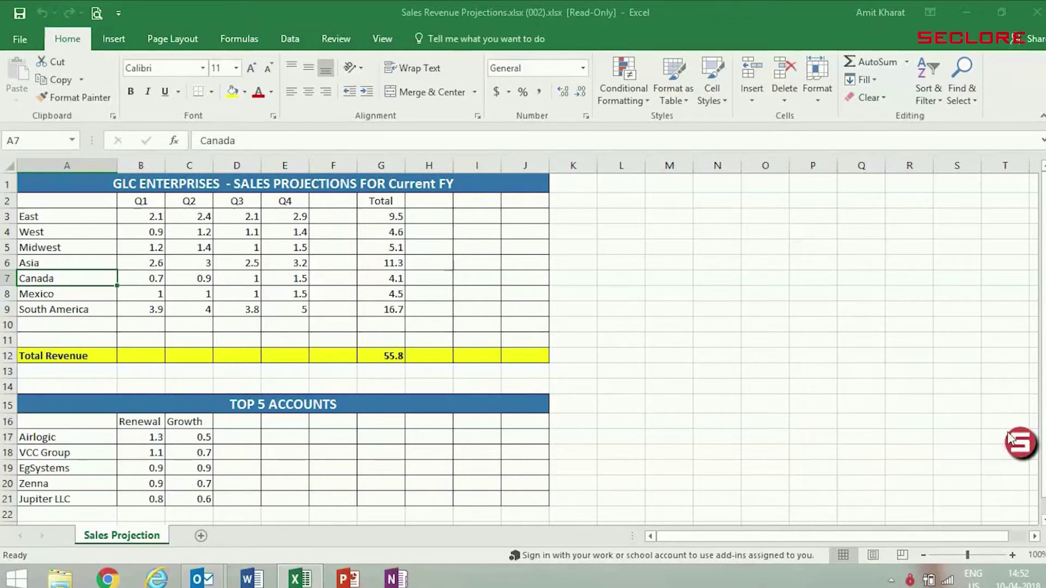
{"action": "left_click", "coordinate": [34, 40]}
{"action": "left_click", "coordinate": [51, 226]}
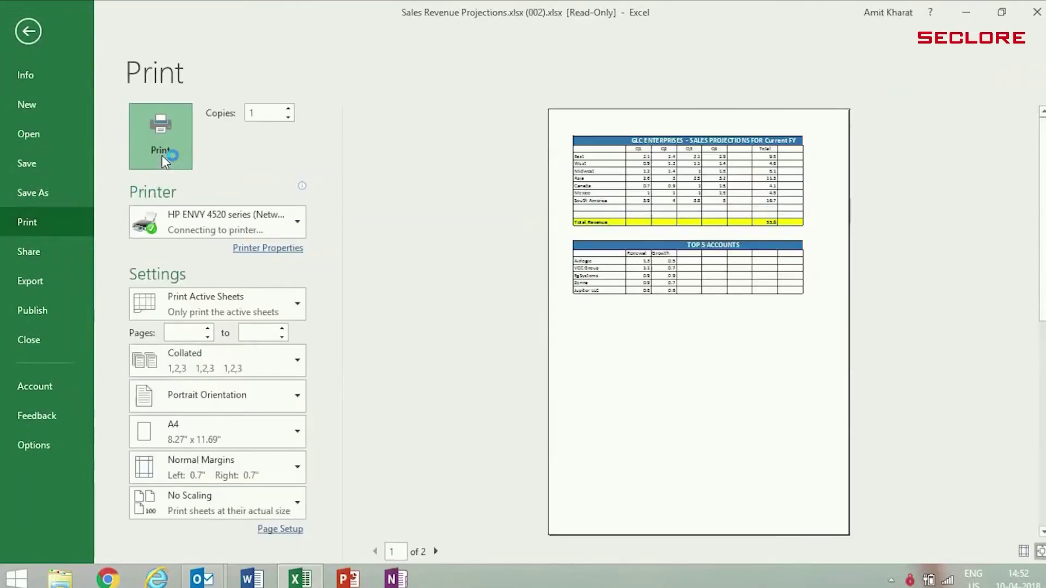
{"action": "left_click", "coordinate": [162, 155]}
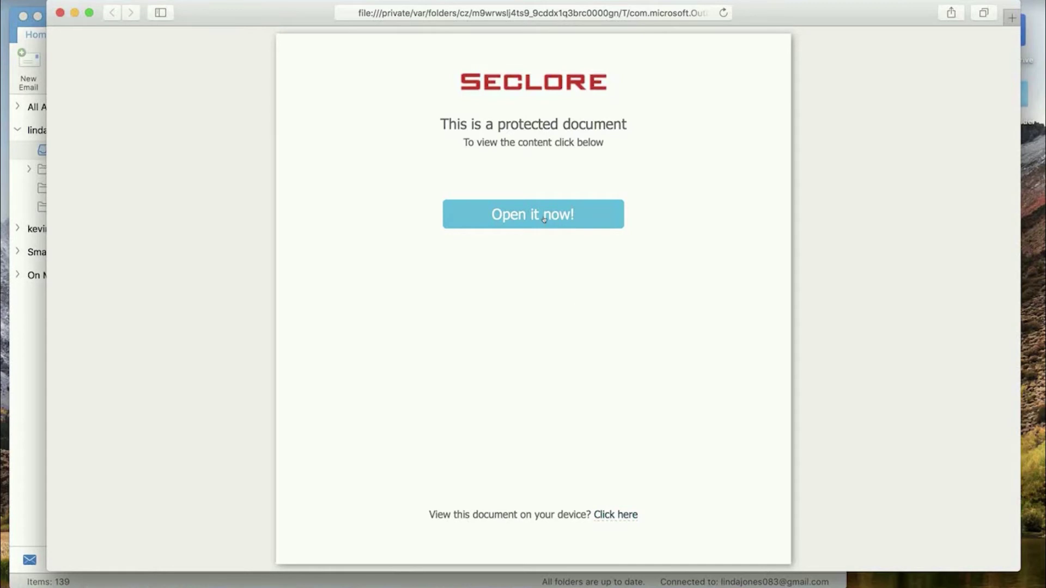
Step: Sign in with Google and reply all, noting the documents were reviewed and feedback sent separately
{"action": "left_click", "coordinate": [544, 218]}
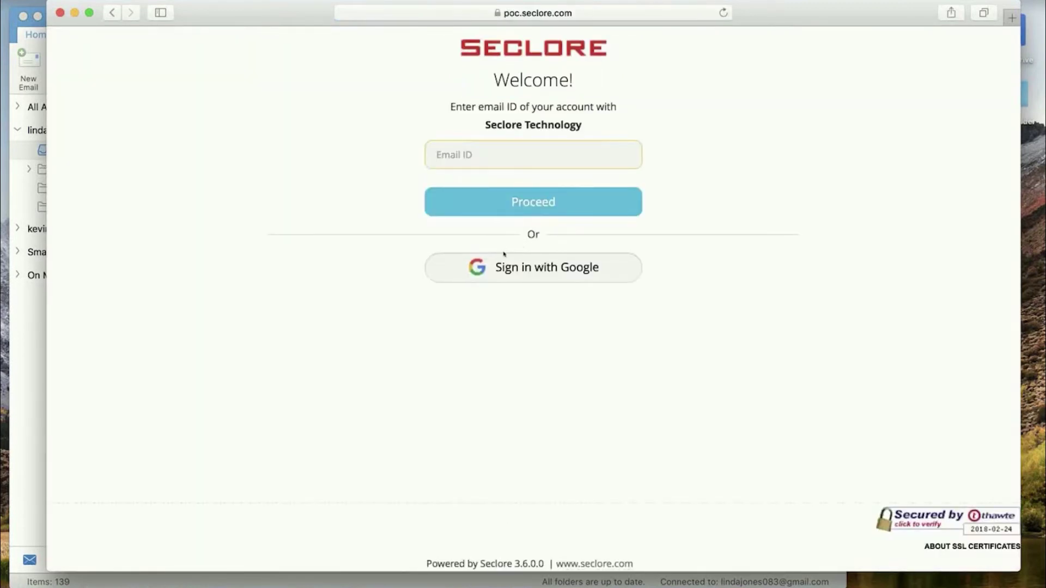
{"action": "left_click", "coordinate": [547, 275]}
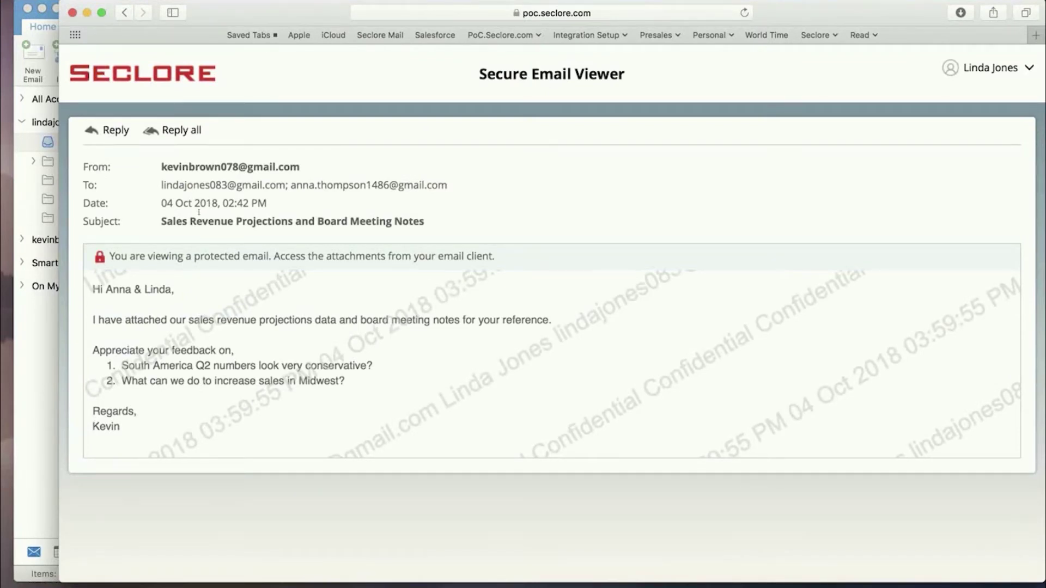
{"action": "left_click", "coordinate": [181, 131]}
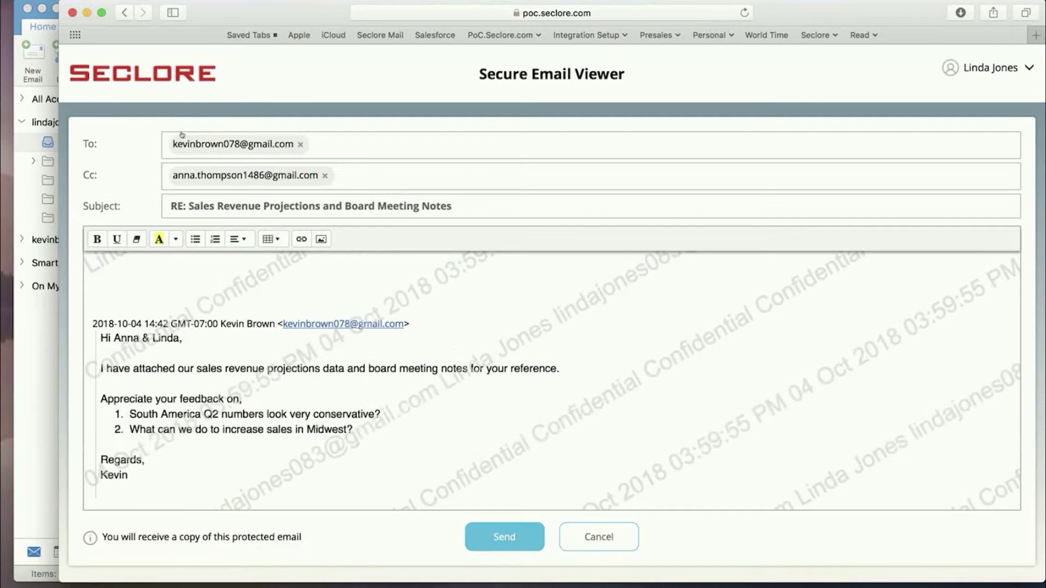
{"action": "type", "text": "Hi Kevin and Anna,"}
{"action": "key", "text": "Return"}
{"action": "type", "text": "I have reviewed the documents...Have shared feedback in a separate email."}
{"action": "key", "text": "Return"}
{"action": "type", "text": "Regards,"}
{"action": "key", "text": "Return"}
{"action": "type", "text": "Linda."}
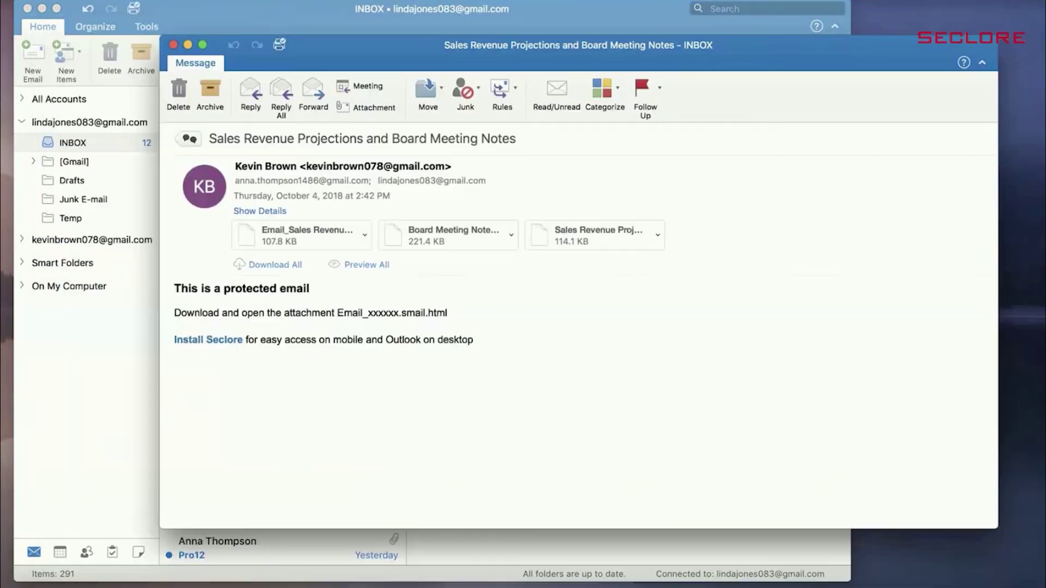
Step: Open the Sales Revenue Projections spreadsheet online in ONLYOFFICE and start downloading it via Save As
{"action": "double_click", "coordinate": [571, 234]}
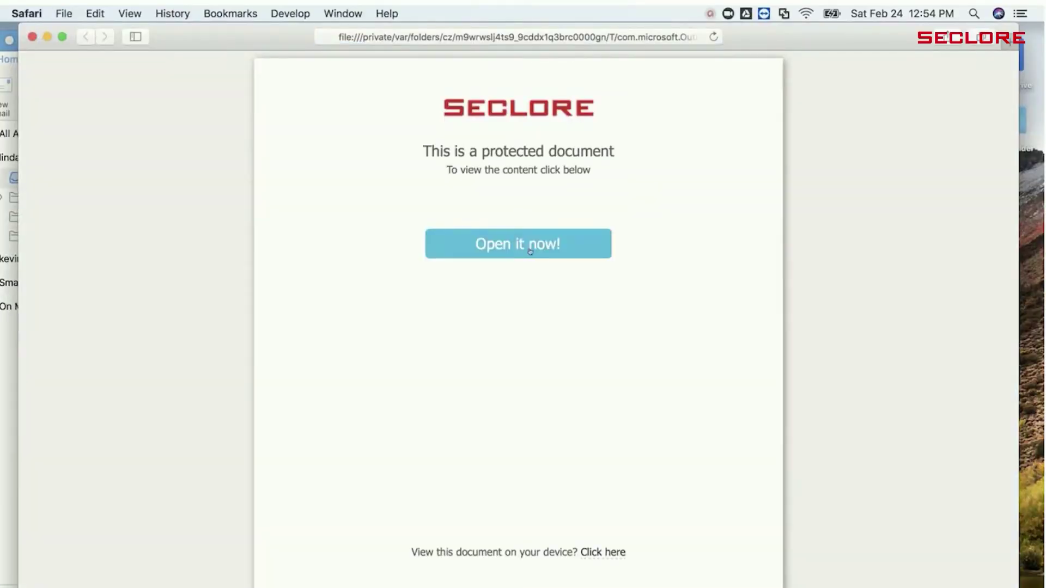
{"action": "left_click", "coordinate": [528, 250]}
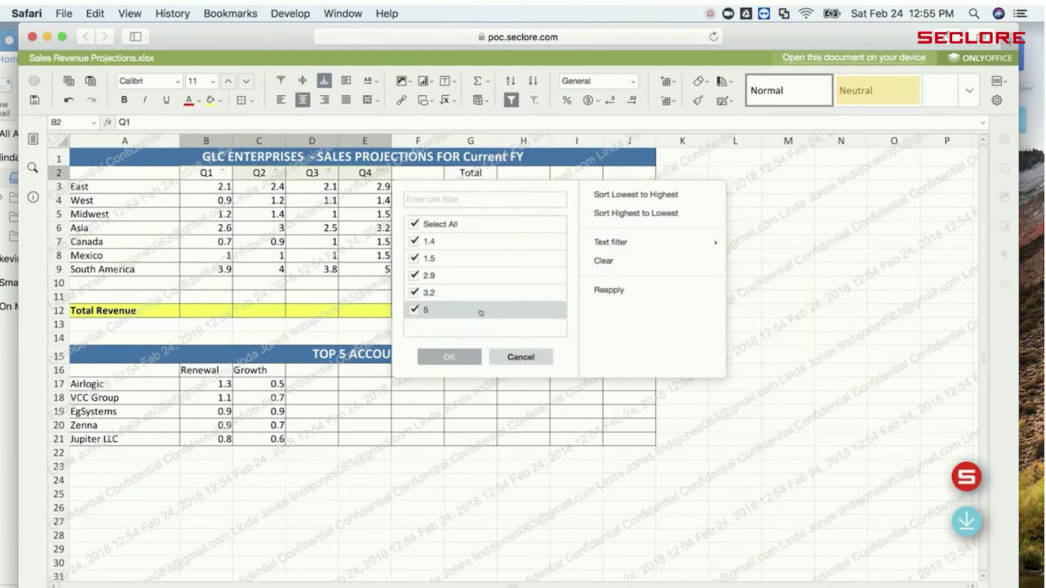
{"action": "left_click", "coordinate": [522, 358]}
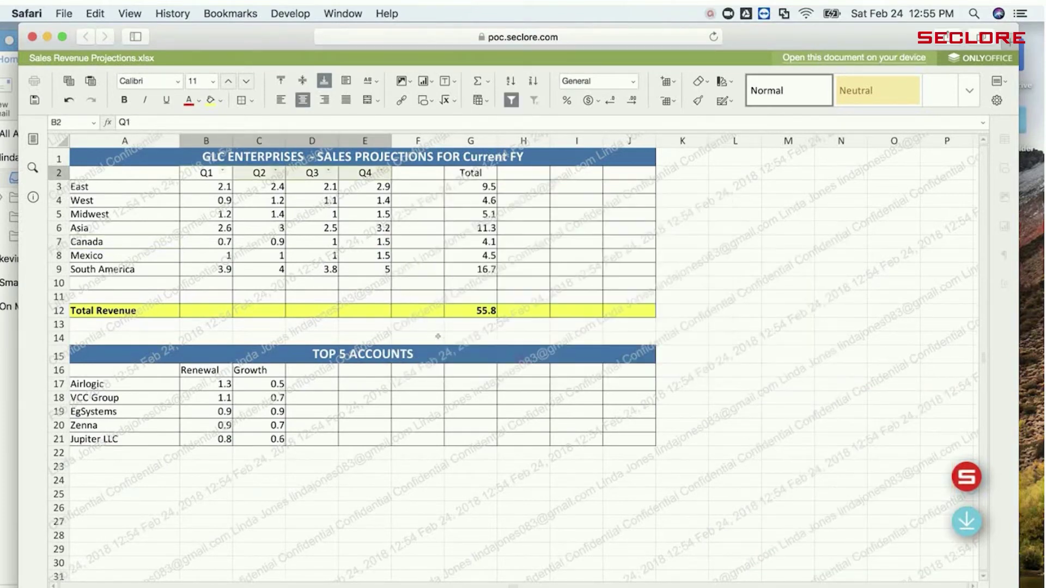
{"action": "left_click", "coordinate": [125, 283]}
{"action": "left_click", "coordinate": [966, 522]}
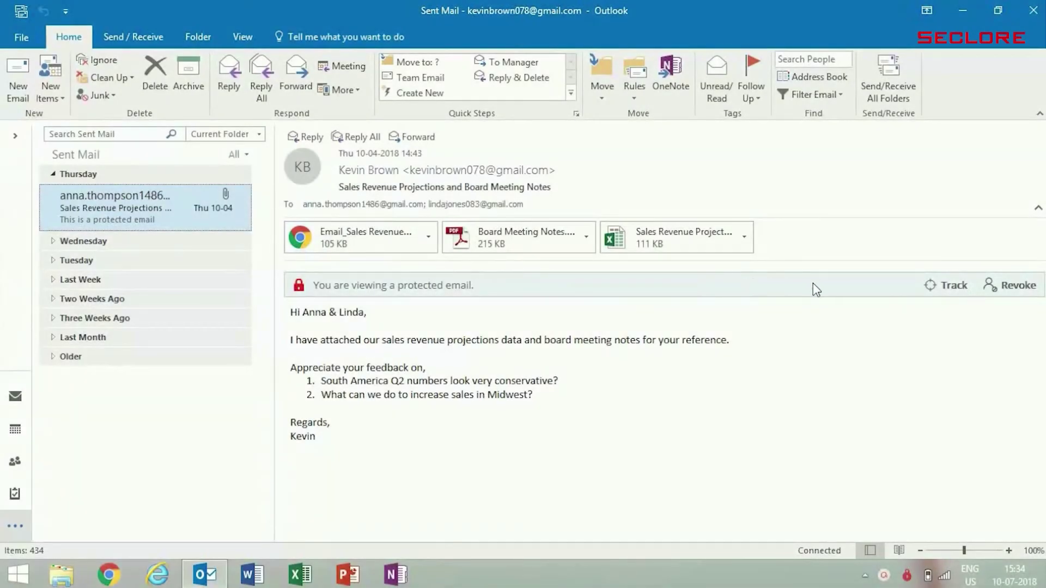
Step: Review the protected email's tracking records, paging through the later entries
{"action": "left_click", "coordinate": [952, 288]}
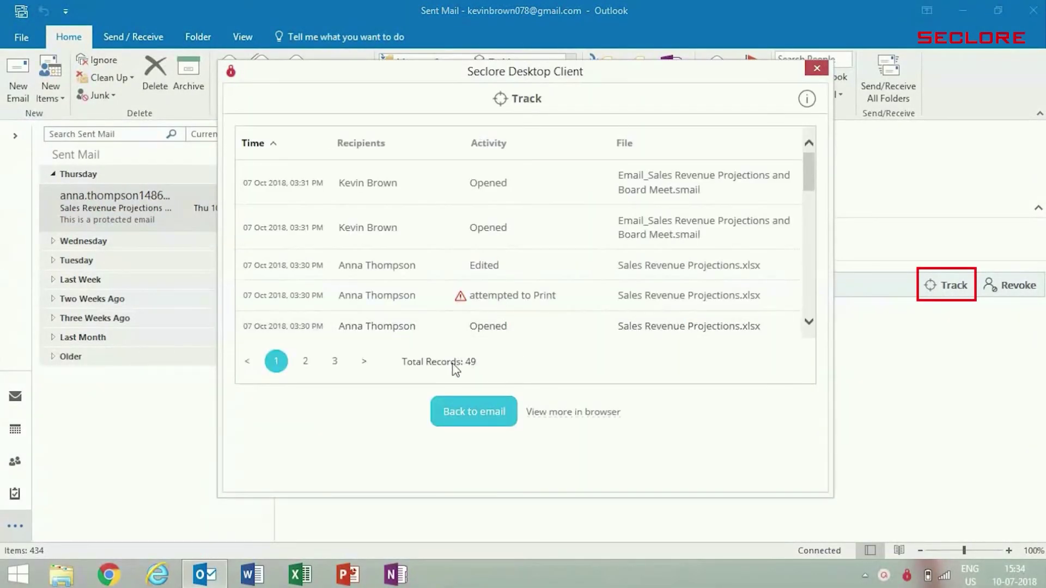
{"action": "left_click", "coordinate": [334, 361]}
{"action": "scroll", "coordinate": [817, 226], "scroll_direction": "down", "scroll_amount": 2}
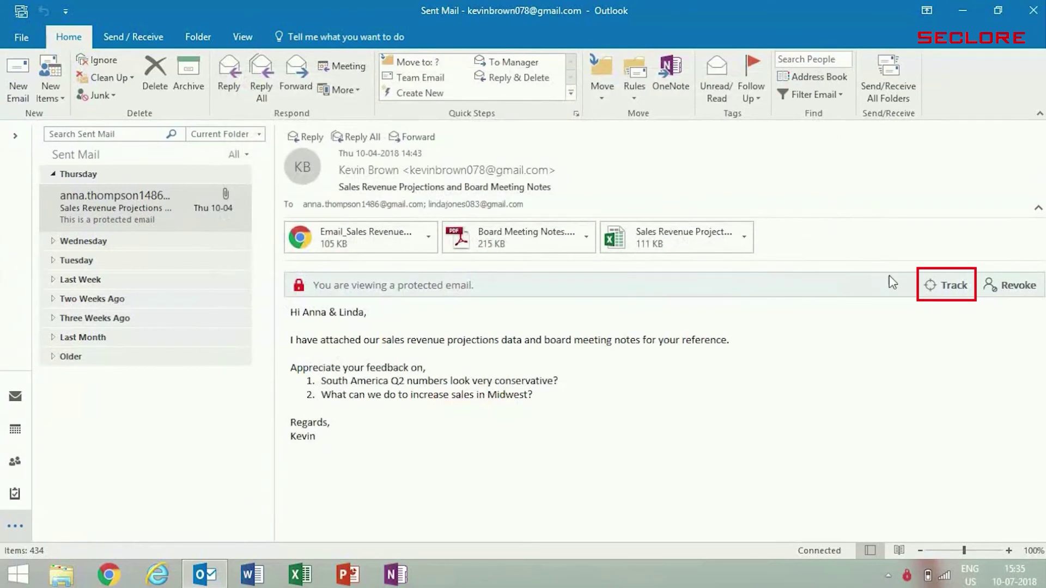
Step: Revoke the first recipient's access and dismiss the confirmation
{"action": "left_click", "coordinate": [1010, 289]}
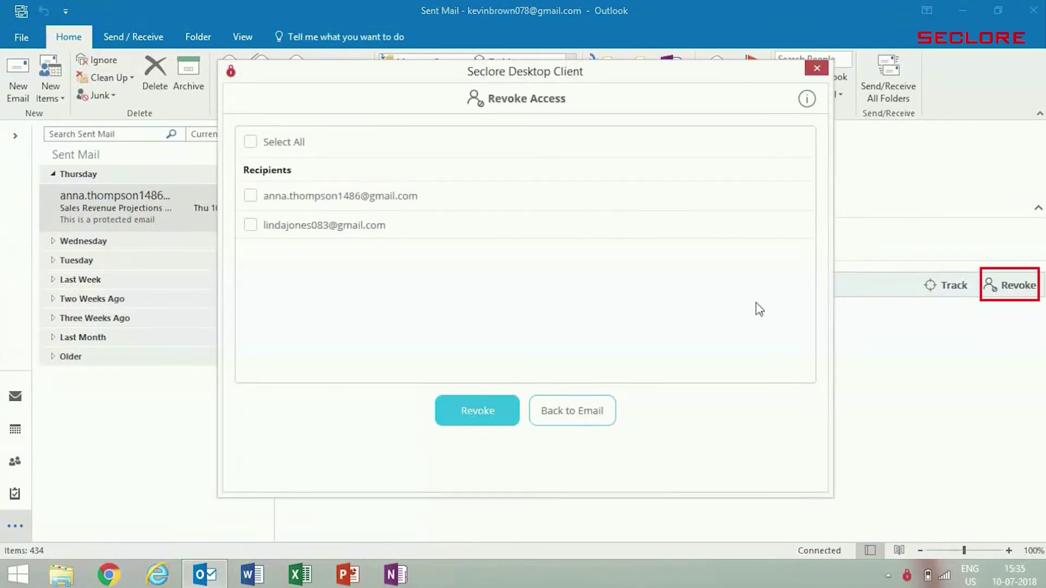
{"action": "left_click", "coordinate": [250, 198]}
{"action": "left_click", "coordinate": [478, 411]}
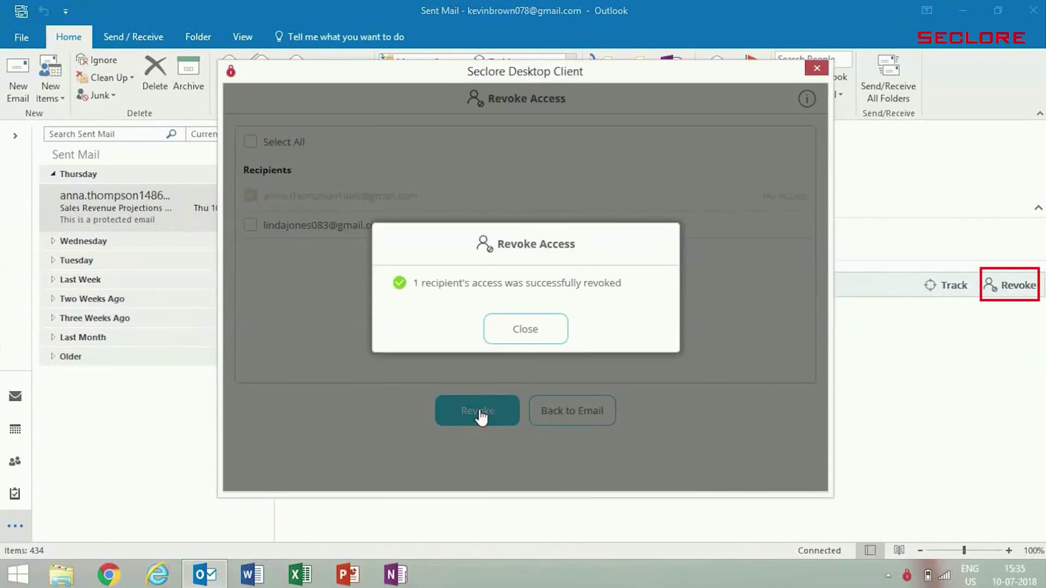
{"action": "left_click", "coordinate": [518, 330]}
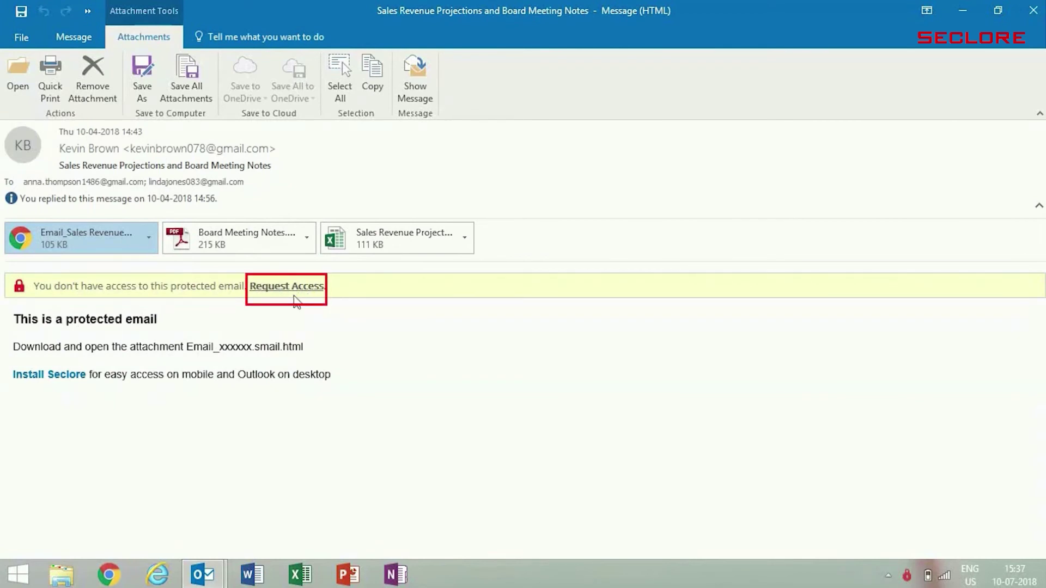
Step: Request access to the protected email from its owner via the info bar link
{"action": "left_click", "coordinate": [296, 289]}
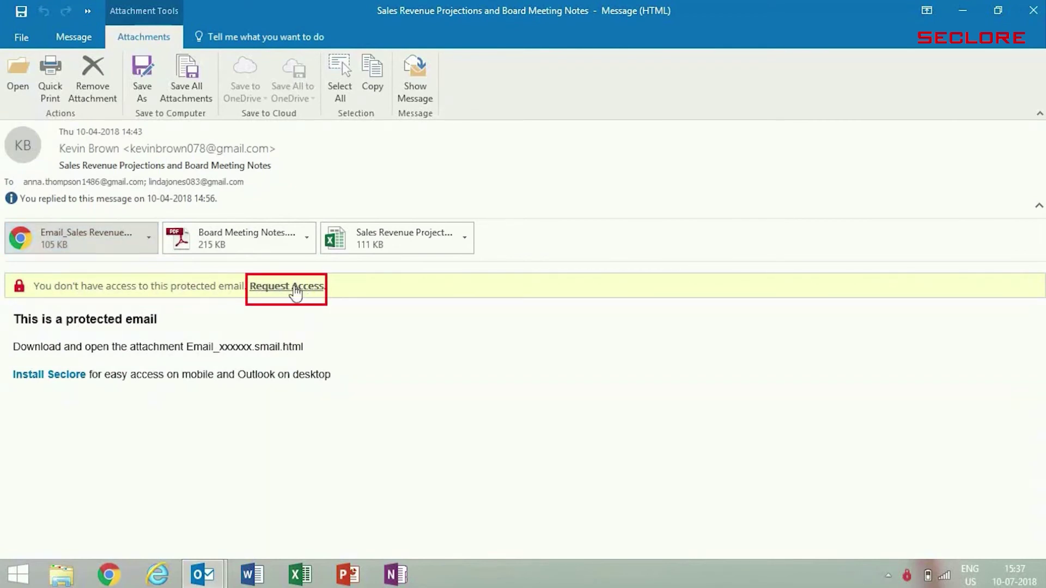